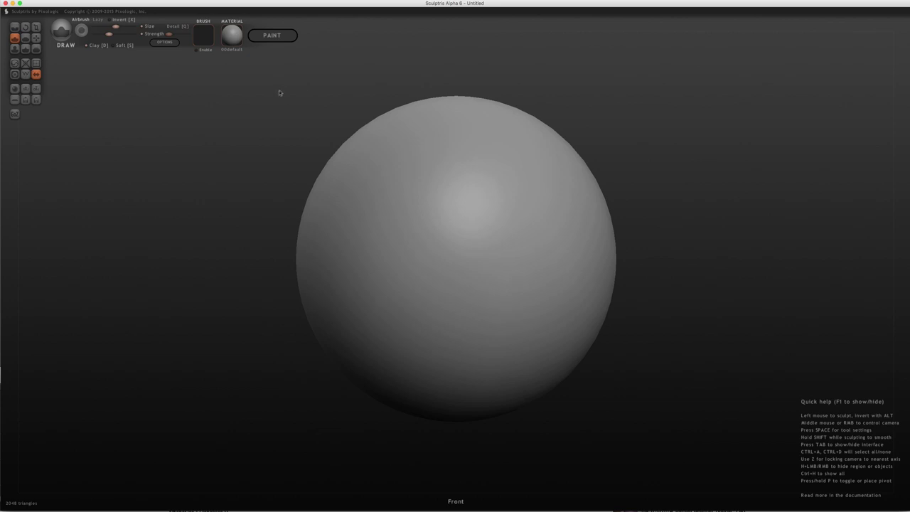
Build a 2048-resolution paint texture map for the sphere and switch masking off
left_click(273, 37)
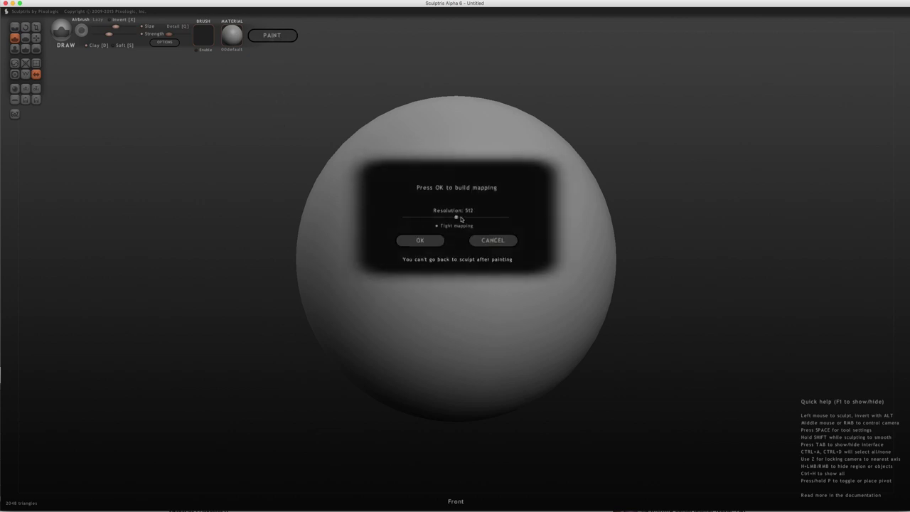
left_click_drag(475, 220, 527, 227)
left_click(441, 242)
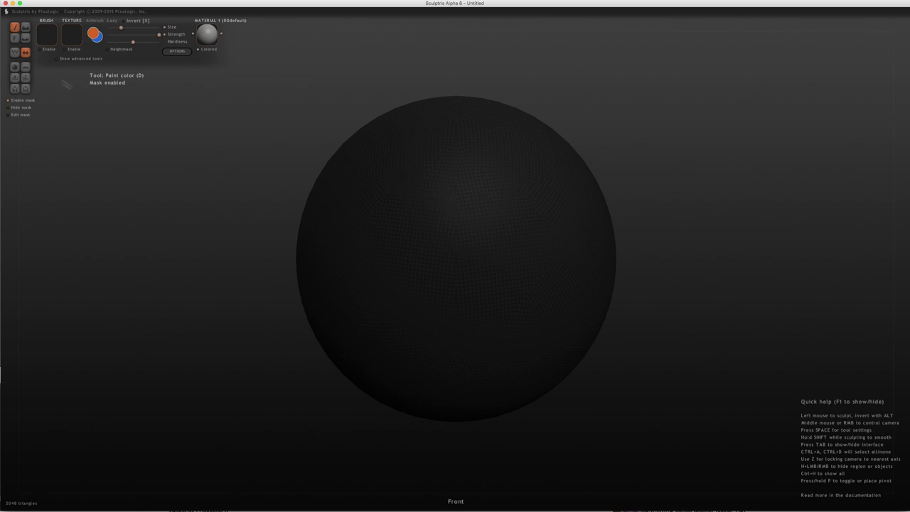
left_click(14, 99)
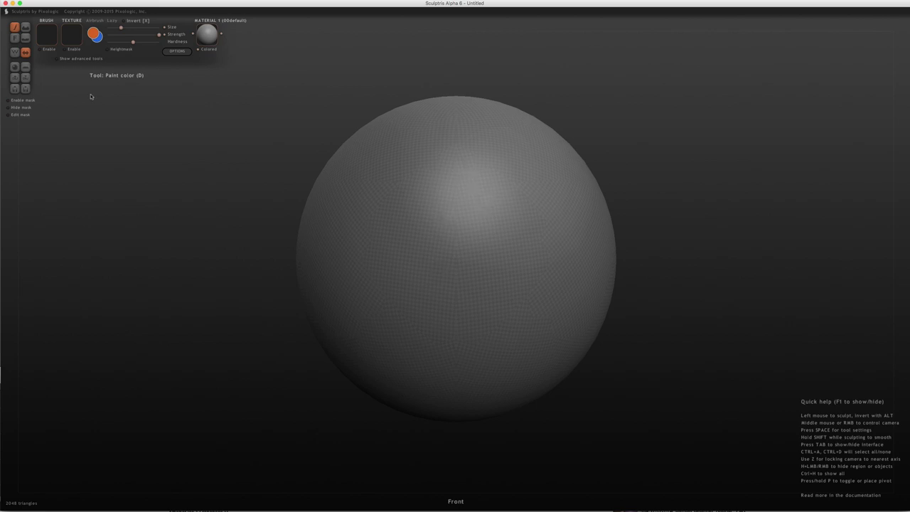
Fill the sphere orange, then swap colours and refill it solid blue
left_click(15, 38)
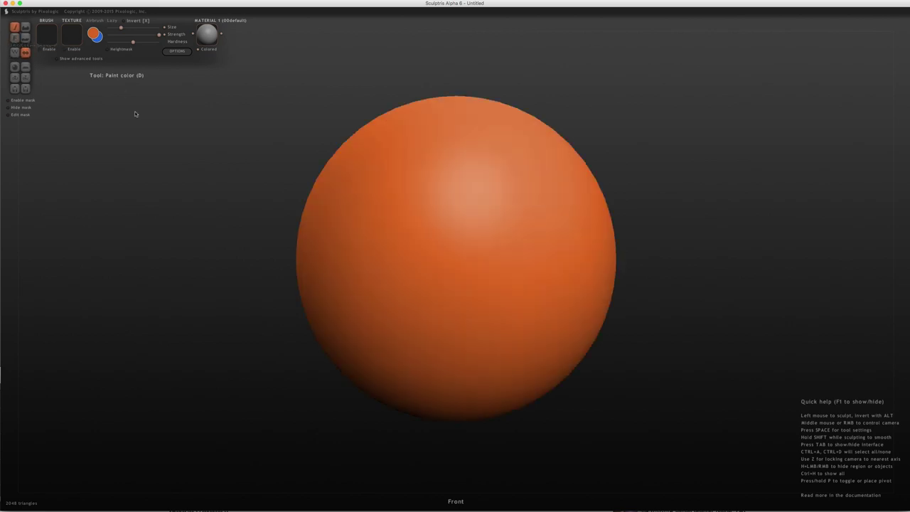
key("x")
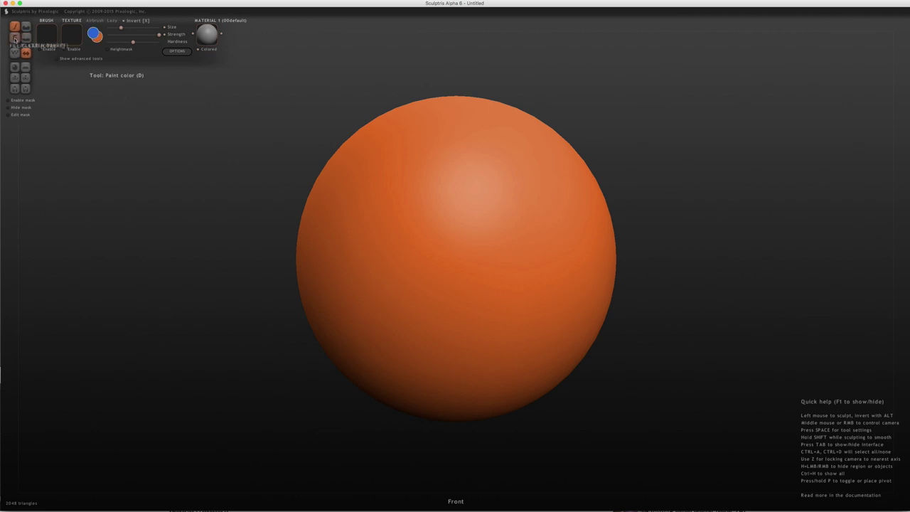
left_click(15, 37)
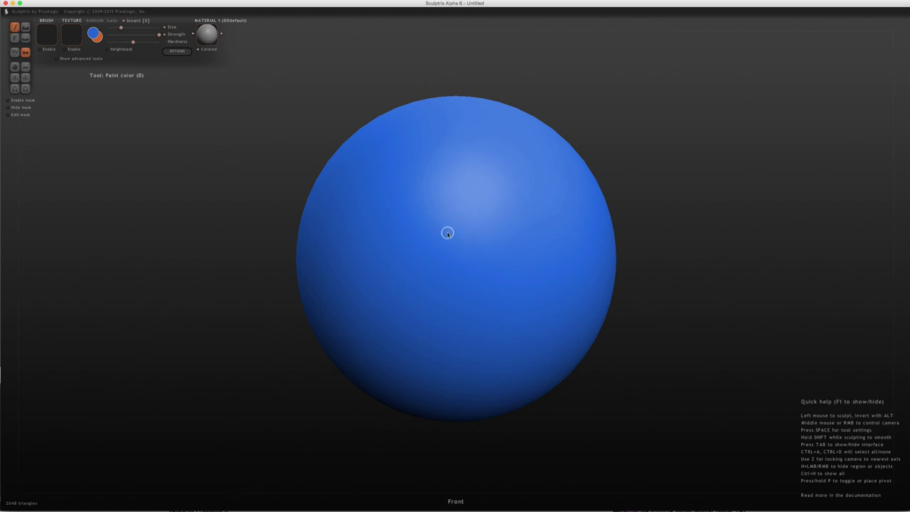
Turn on masking and Edit mask, and enlarge the brush size
left_click(8, 101)
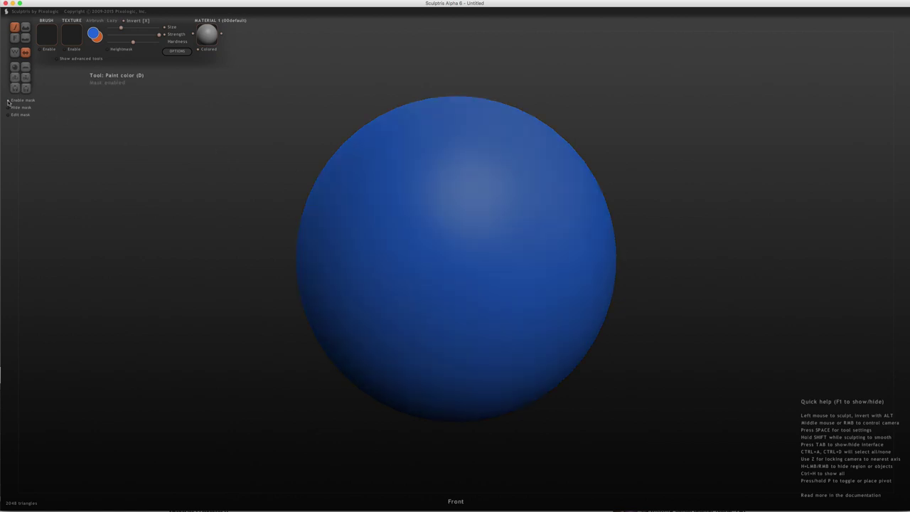
left_click(9, 114)
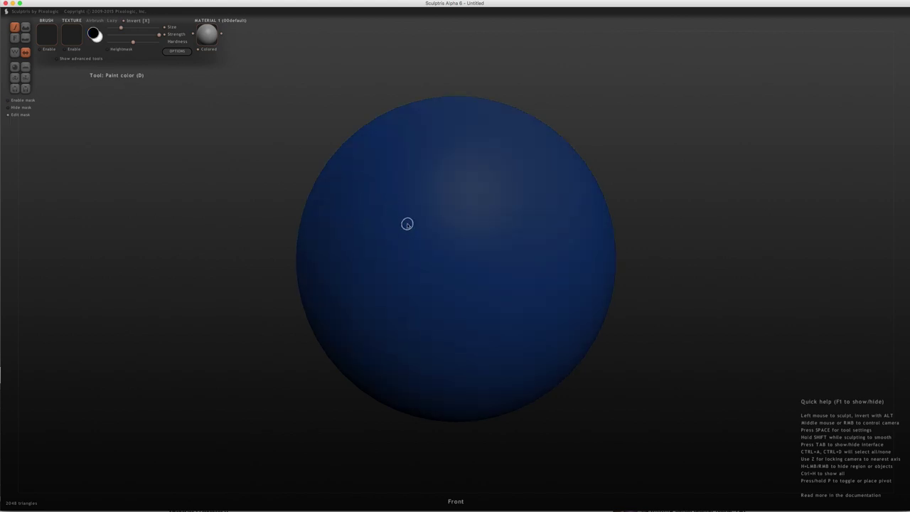
key("space")
left_click_drag(415, 203, 407, 201)
left_click_drag(357, 258, 398, 257)
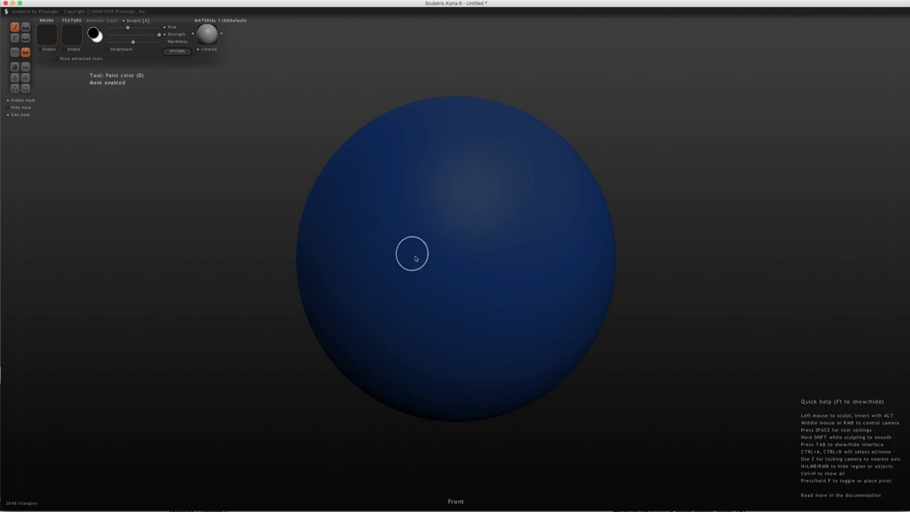
Make white the mask colour and re-enable mask editing with masking on
key("x")
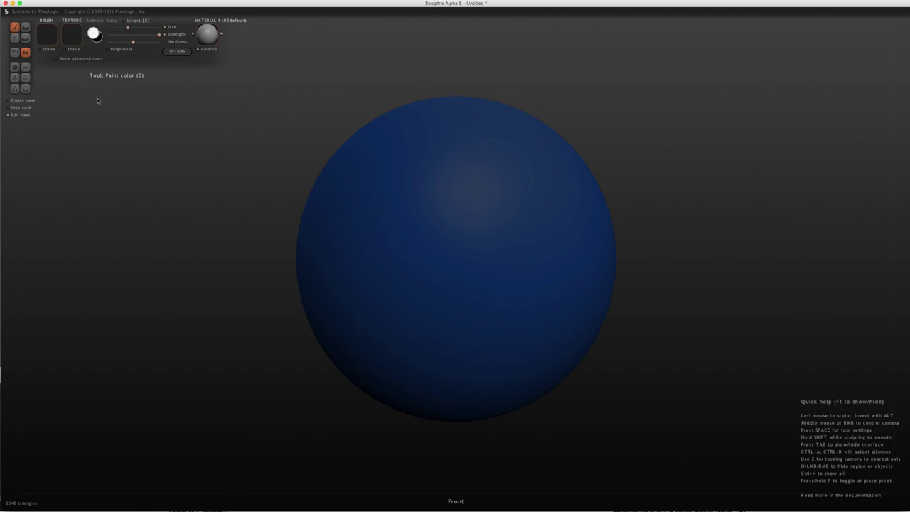
left_click(10, 115)
left_click(8, 116)
left_click(13, 100)
Mask a mirrored stick figure: arms across the middle, two legs below, body upward
left_click(8, 102)
left_click_drag(381, 235, 458, 236)
middle_click_drag(458, 236, 451, 254)
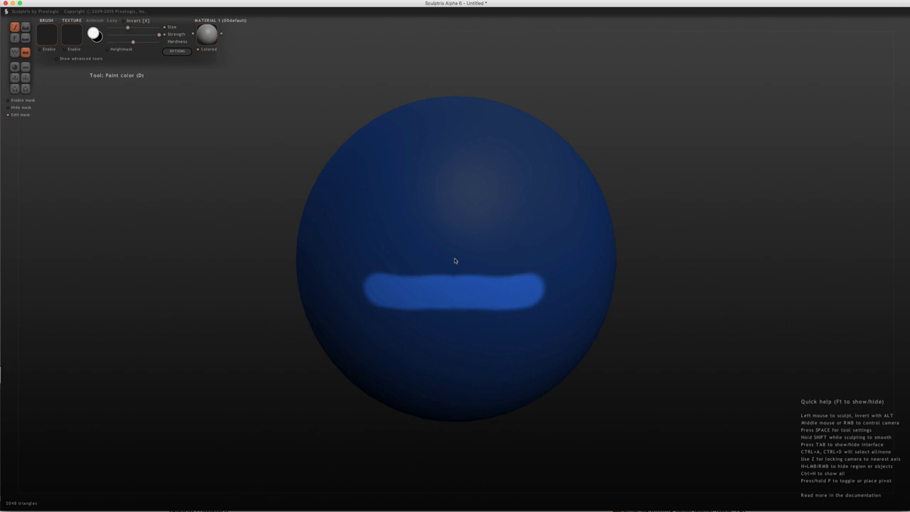
left_click_drag(451, 254, 388, 360)
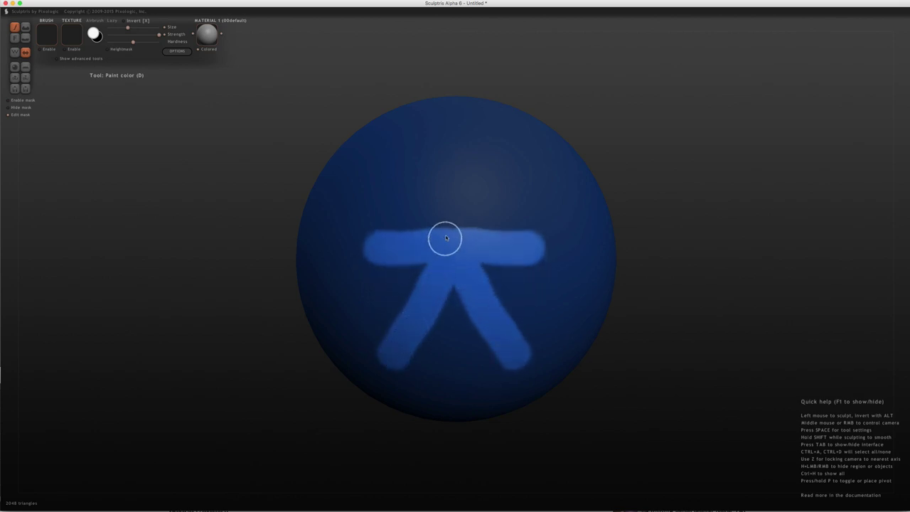
left_click_drag(447, 238, 453, 179)
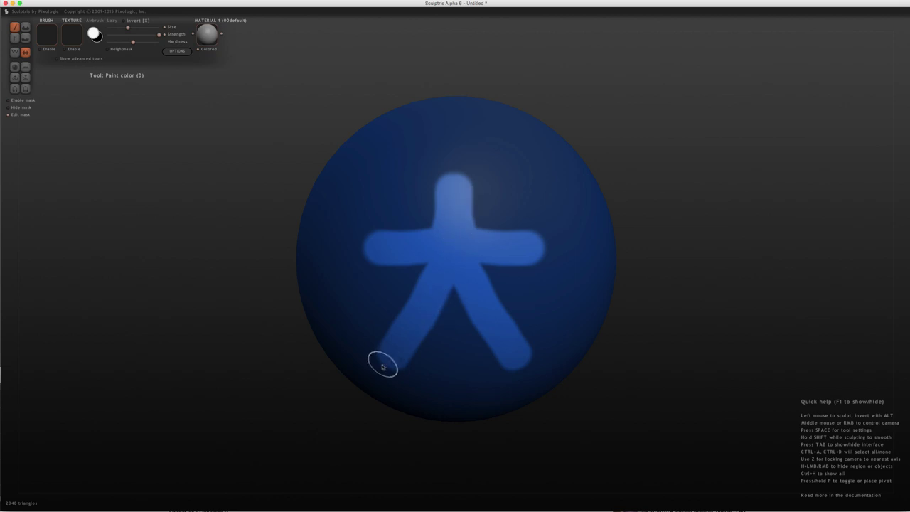
Enable masking, leave mask editing, and repaint the figure's head, torso and both arms
left_click(21, 100)
left_click(9, 115)
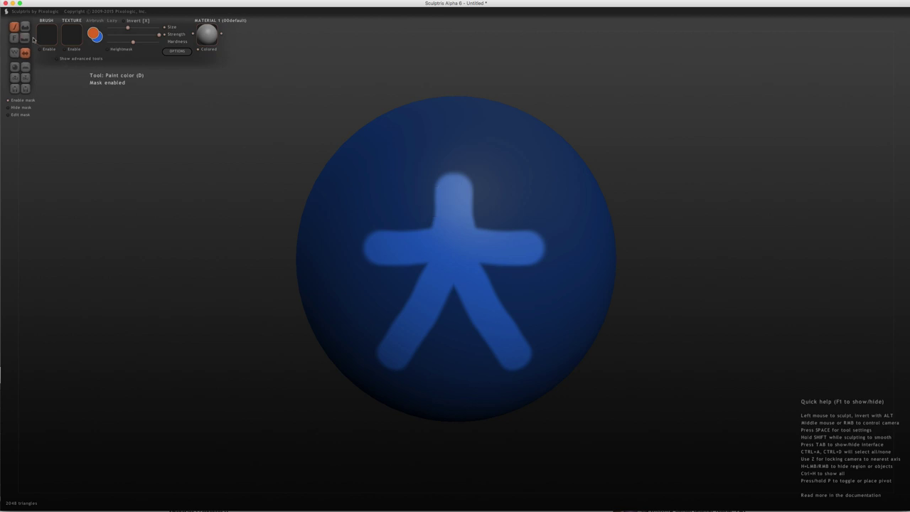
mouse_move(438, 184)
left_mouse_down()
mouse_move(446, 231)
mouse_move(433, 280)
mouse_move(392, 337)
mouse_move(354, 268)
mouse_move(405, 168)
left_mouse_up()
mouse_move(414, 223)
left_mouse_down()
mouse_move(377, 252)
mouse_move(504, 265)
mouse_move(402, 362)
left_mouse_up()
Switch to Paint bump and load AsileFX_Alpha_0104.jpg from the Brush folder as brush alpha
left_click(25, 27)
left_click(39, 52)
left_click(47, 40)
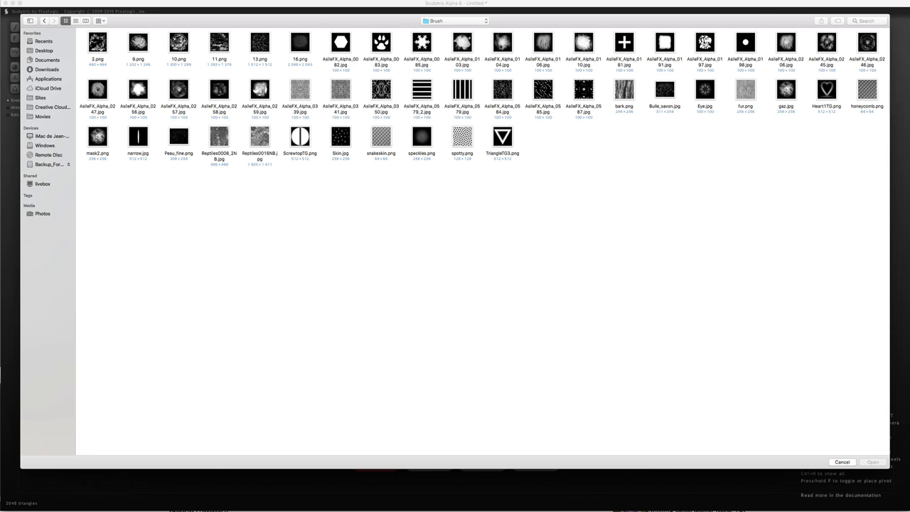
left_click(502, 43)
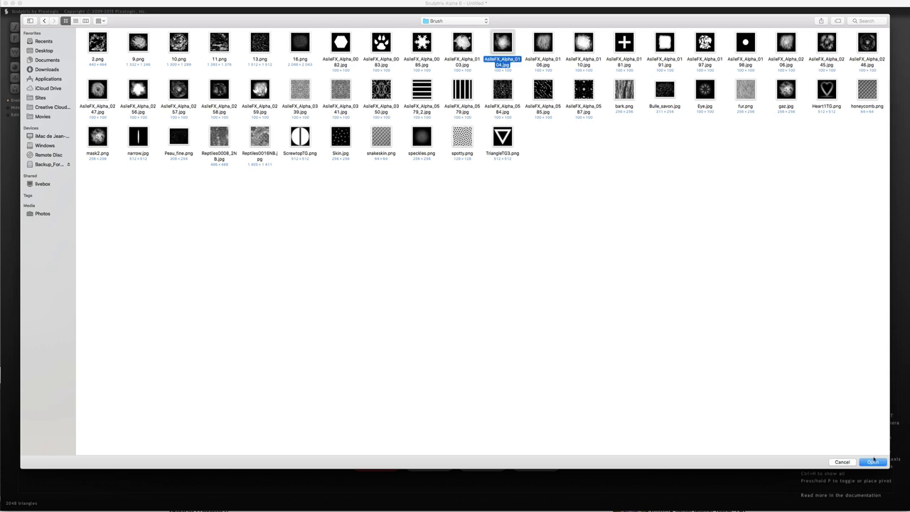
left_click(873, 461)
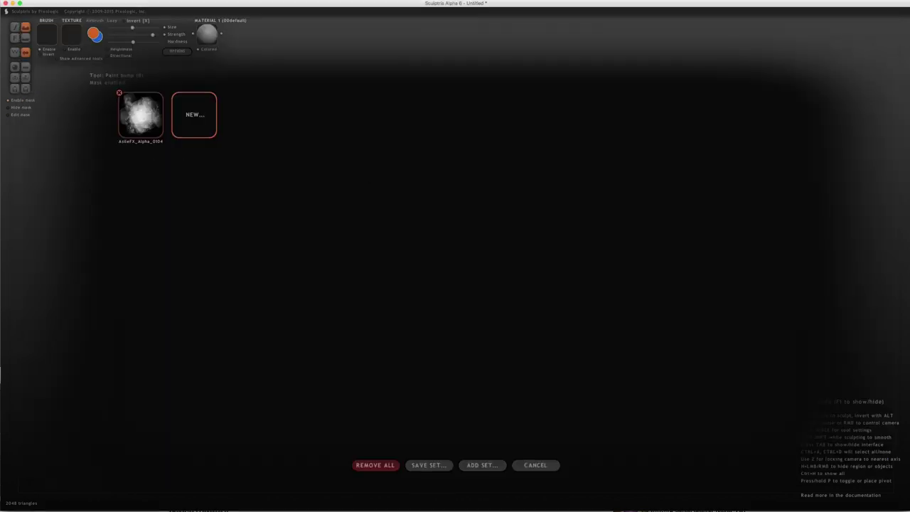
left_click(139, 116)
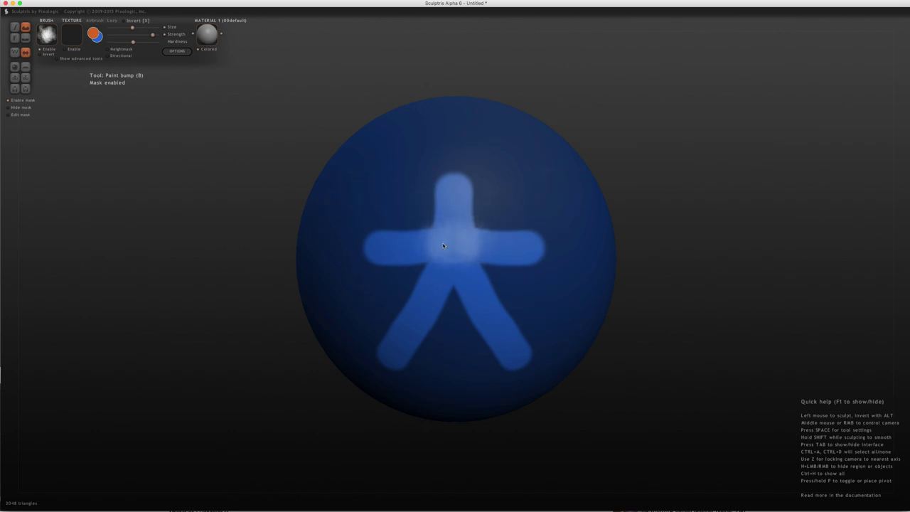
Bump-paint rough texture over the figure's arms, body, legs and head, then hide the mask
mouse_move(443, 246)
left_mouse_down()
mouse_move(477, 183)
mouse_move(510, 359)
left_mouse_up()
mouse_move(480, 228)
left_mouse_down()
mouse_move(523, 249)
mouse_move(444, 285)
left_mouse_up()
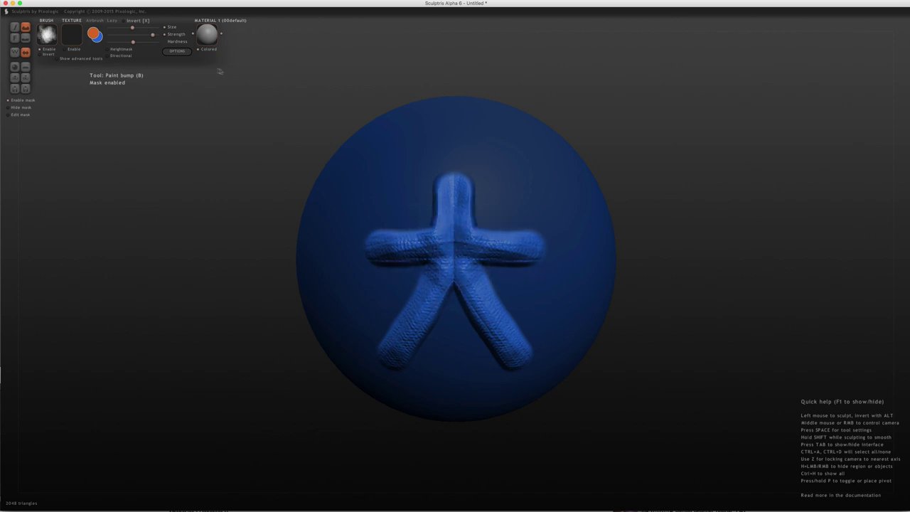
left_click(177, 51)
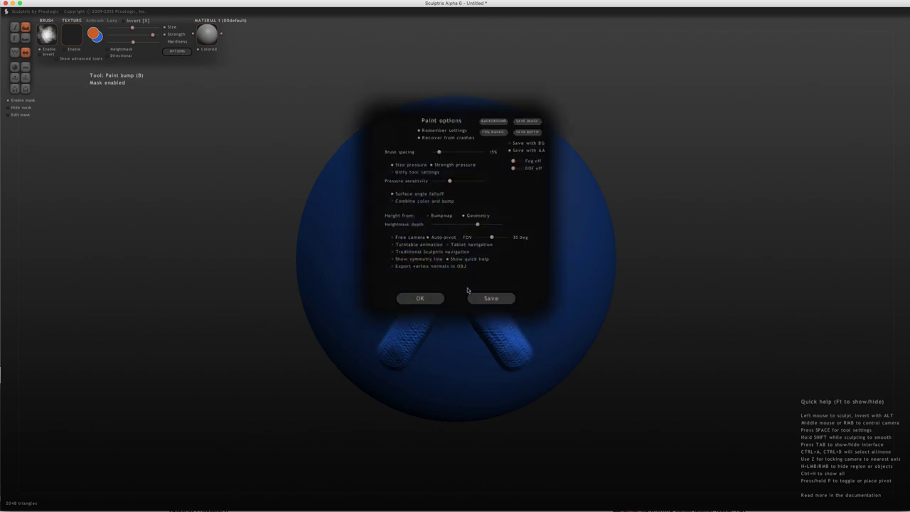
left_click(431, 301)
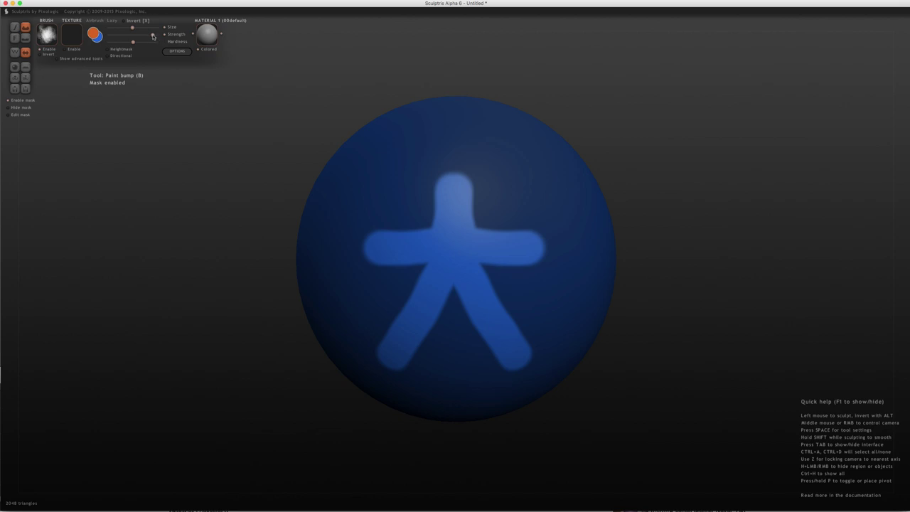
mouse_move(423, 203)
left_mouse_down()
mouse_move(417, 309)
mouse_move(524, 358)
mouse_move(502, 366)
mouse_move(442, 240)
mouse_move(429, 318)
mouse_move(502, 352)
mouse_move(446, 206)
mouse_move(444, 267)
left_mouse_up()
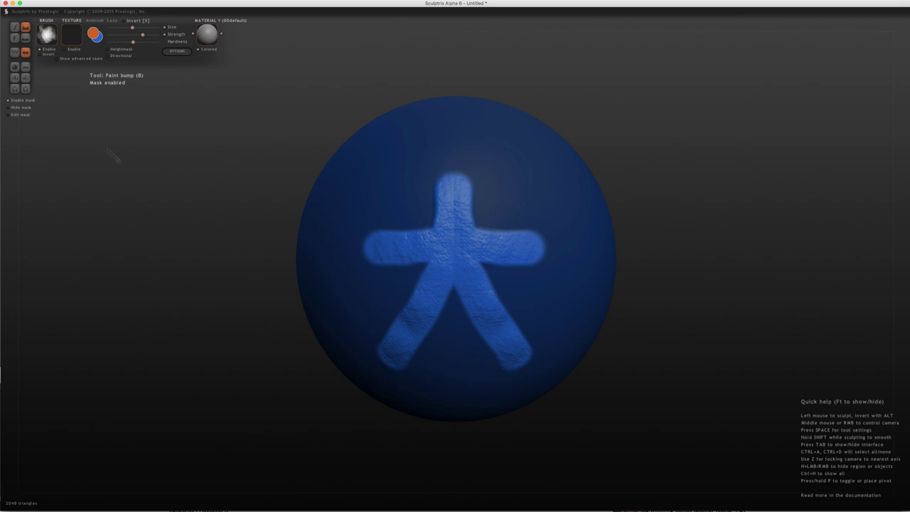
left_click(8, 108)
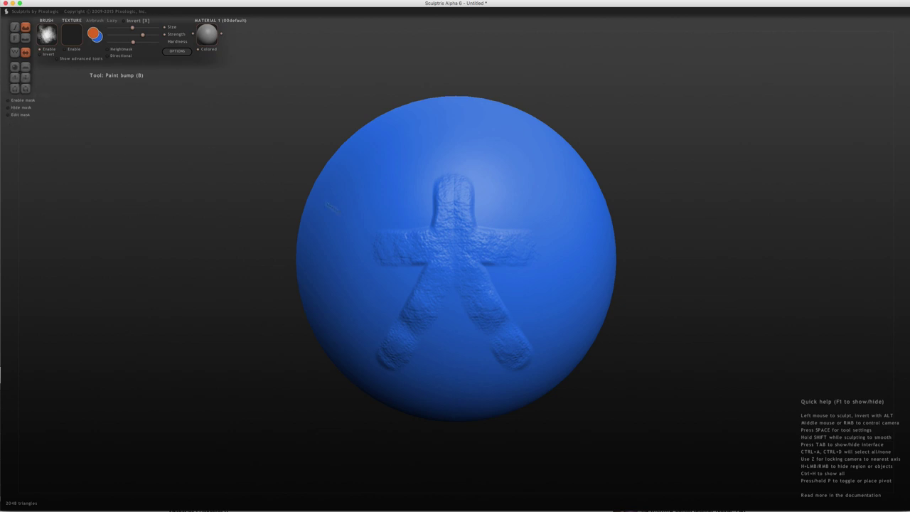
Bump-brush over the figure's arms and head so the head becomes smoother and rounder
left_click_drag(384, 228, 459, 173)
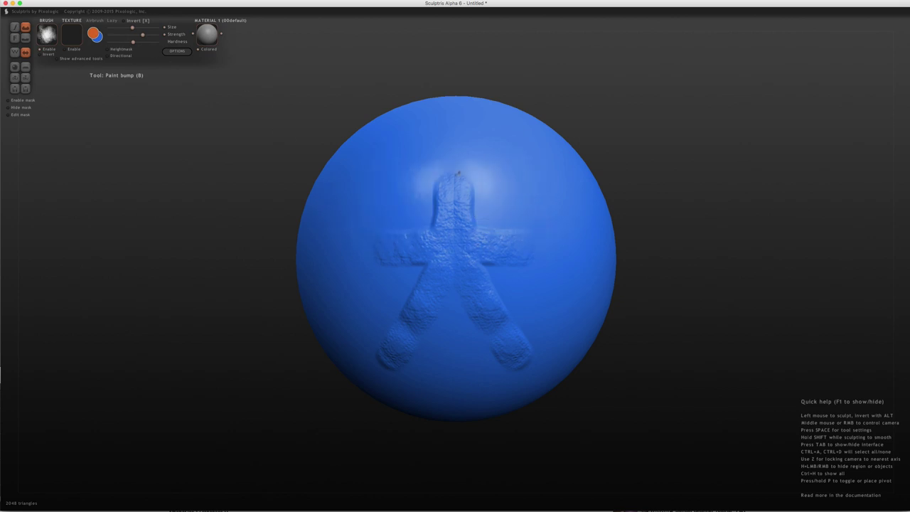
mouse_move(458, 173)
left_mouse_down()
mouse_move(450, 217)
mouse_move(453, 186)
left_mouse_up()
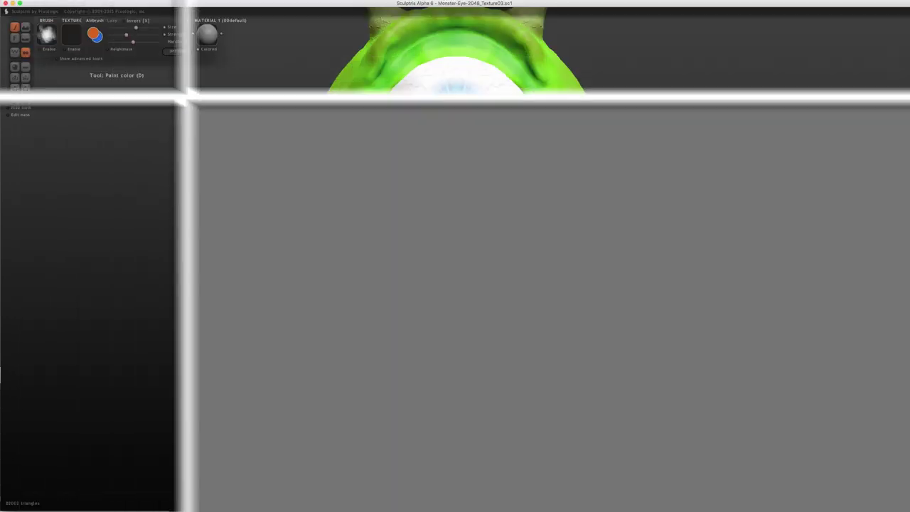
Orbit the monster model and check the brush alpha picker without changing it
middle_click_drag(728, 223, 534, 249)
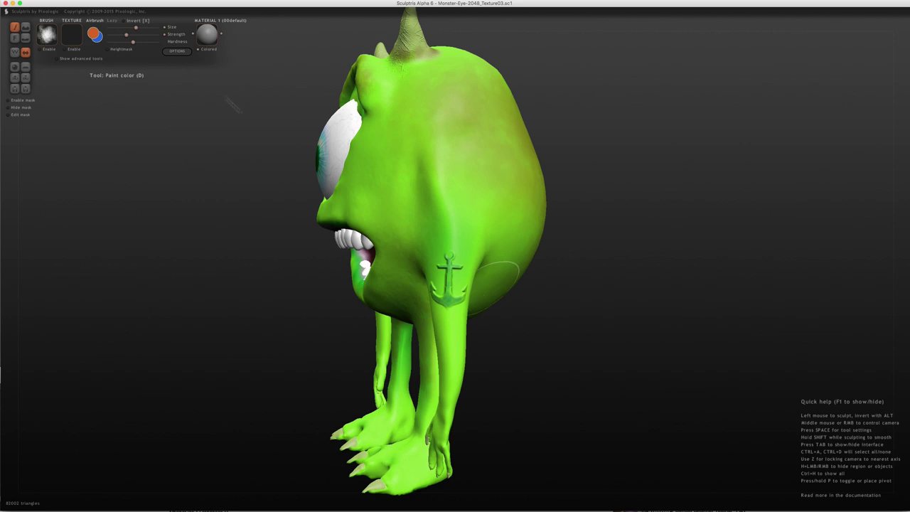
left_click(45, 32)
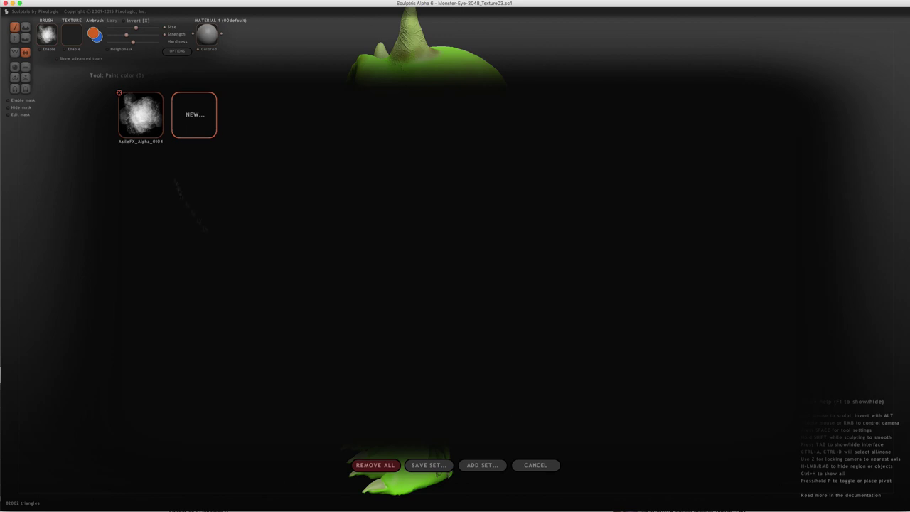
left_click(537, 466)
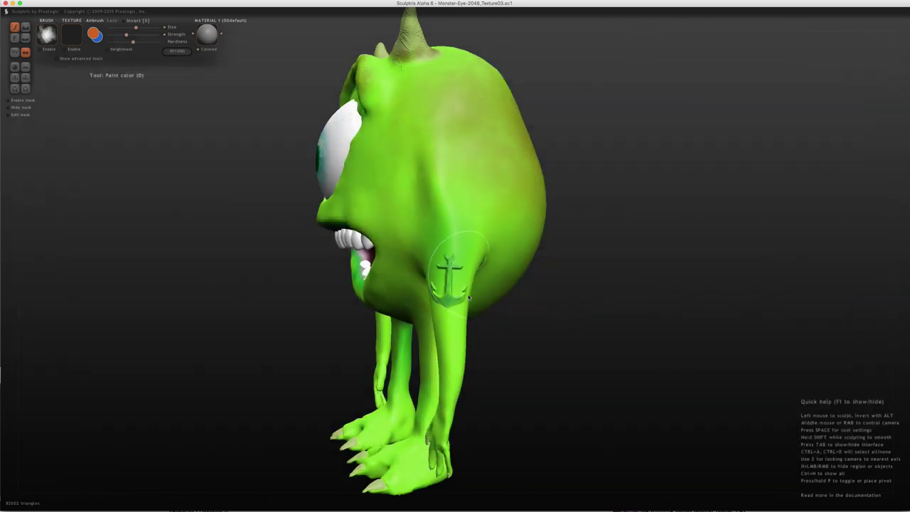
Zoom in and tilt the view onto the upper arm just above the anchor tattoo
scroll(456, 242, "up", 3)
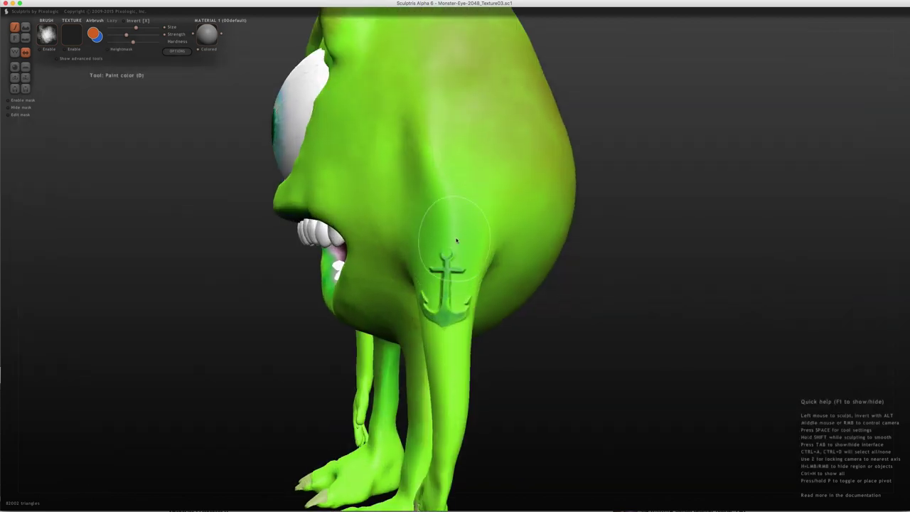
scroll(457, 241, "up", 1)
scroll(448, 217, "up", 1)
scroll(444, 202, "up", 1)
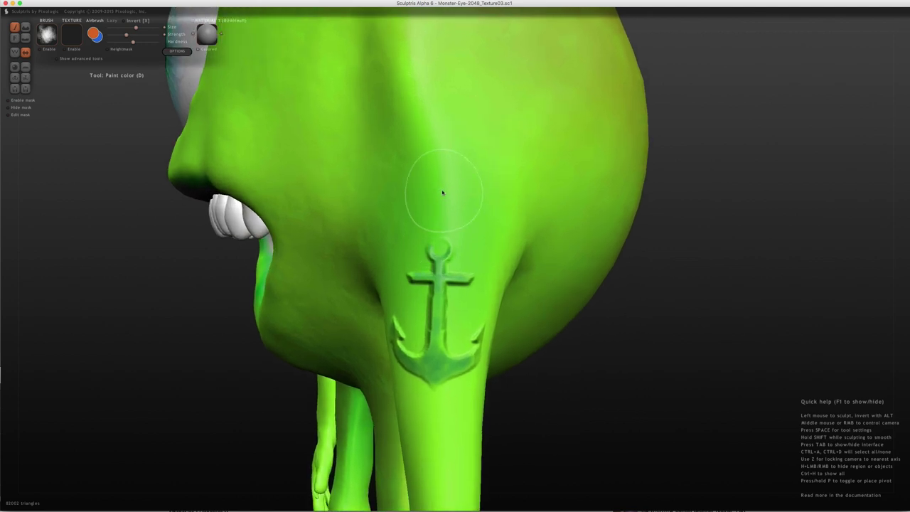
left_click_drag(659, 242, 666, 313)
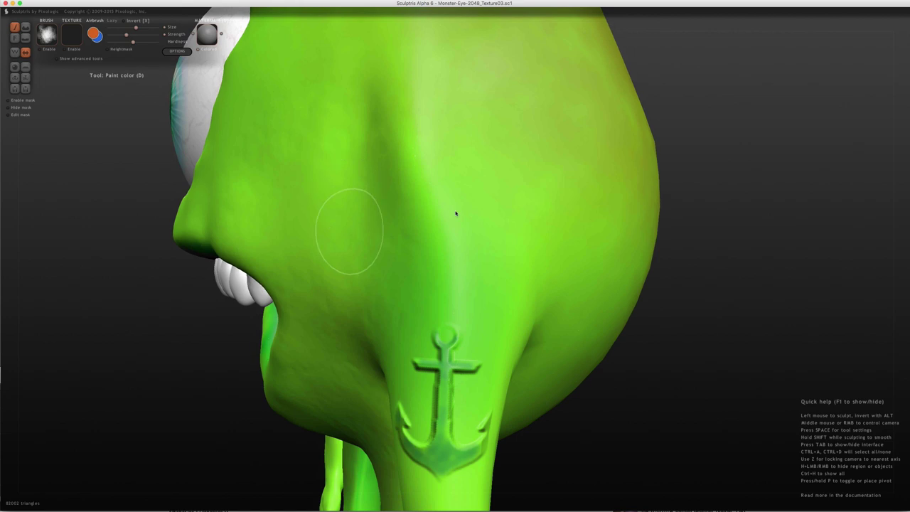
key("space")
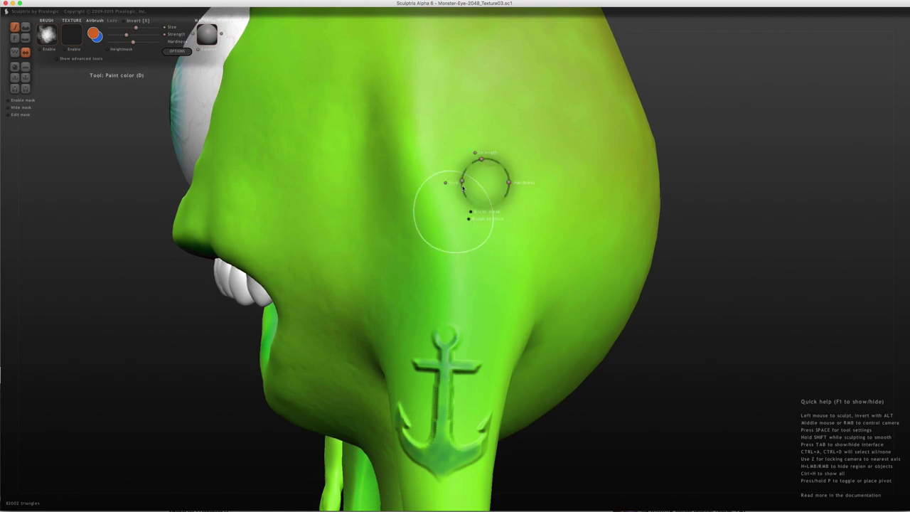
Shrink the brush, enable masking with Edit mask, and raise the brush strength
left_click_drag(462, 187, 466, 199)
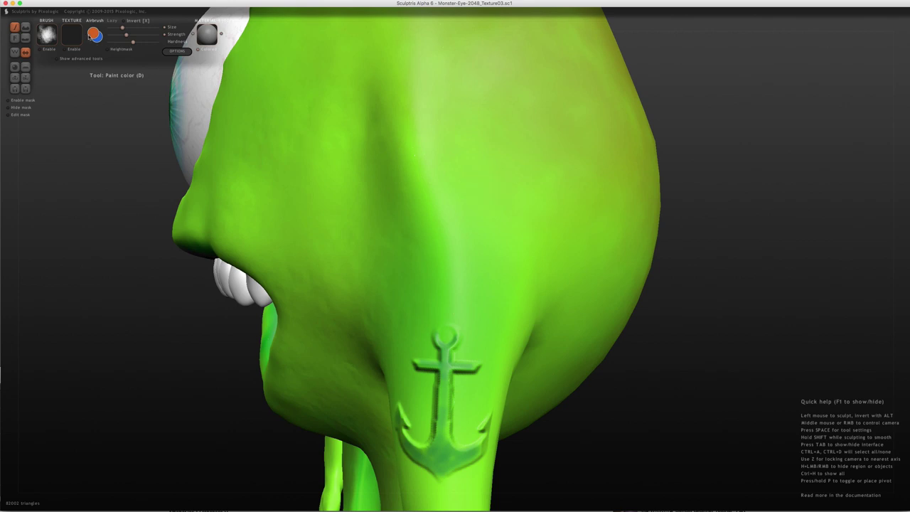
left_click(10, 101)
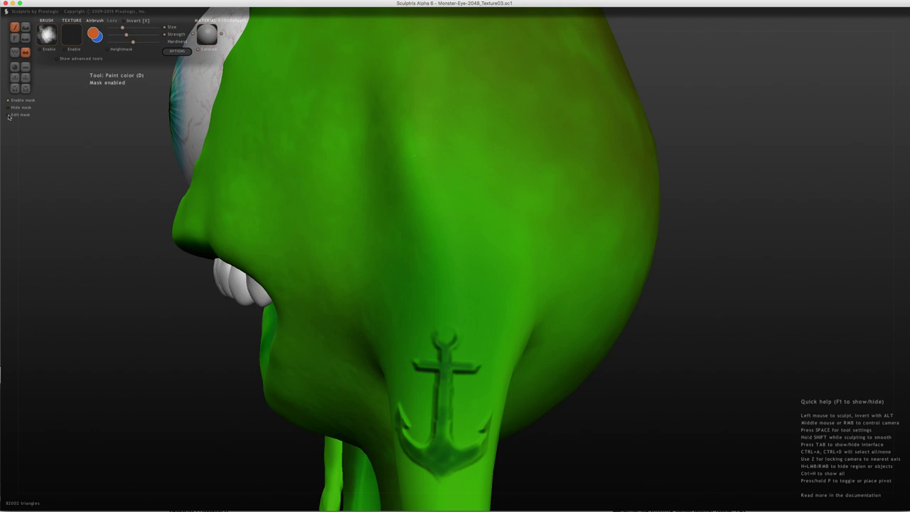
left_click(9, 115)
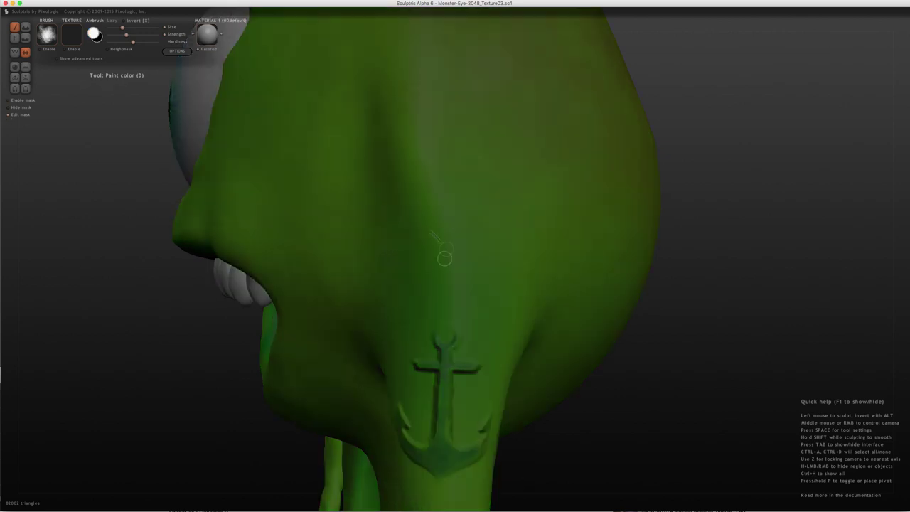
left_click_drag(126, 35, 168, 35)
Mask a 木-shaped figure above the anchor (vertical stroke, crossbar, two legs) and apply it
left_click_drag(447, 292, 446, 308)
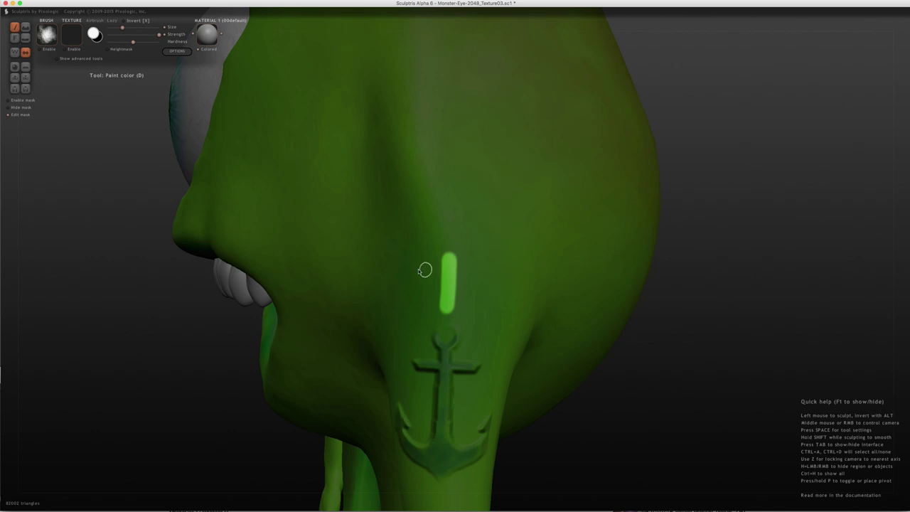
left_click_drag(427, 268, 477, 271)
left_click_drag(418, 304, 455, 278)
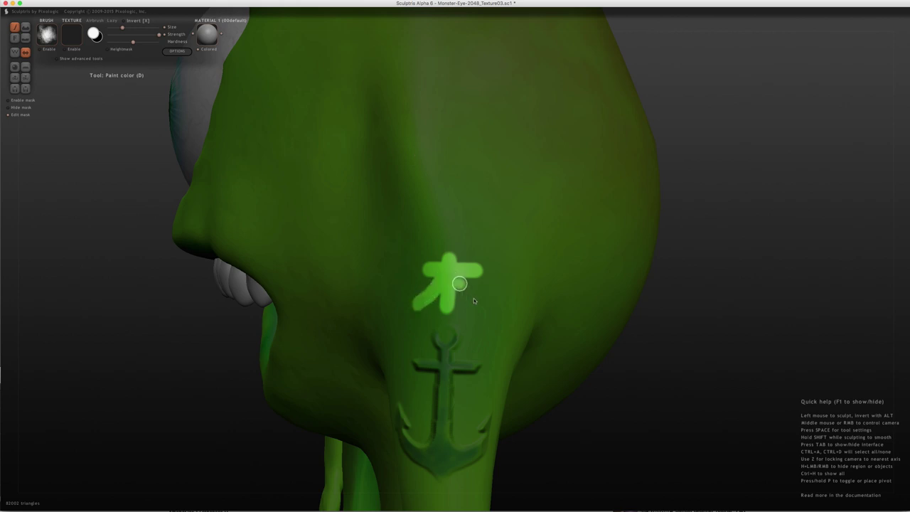
left_click_drag(483, 307, 464, 294)
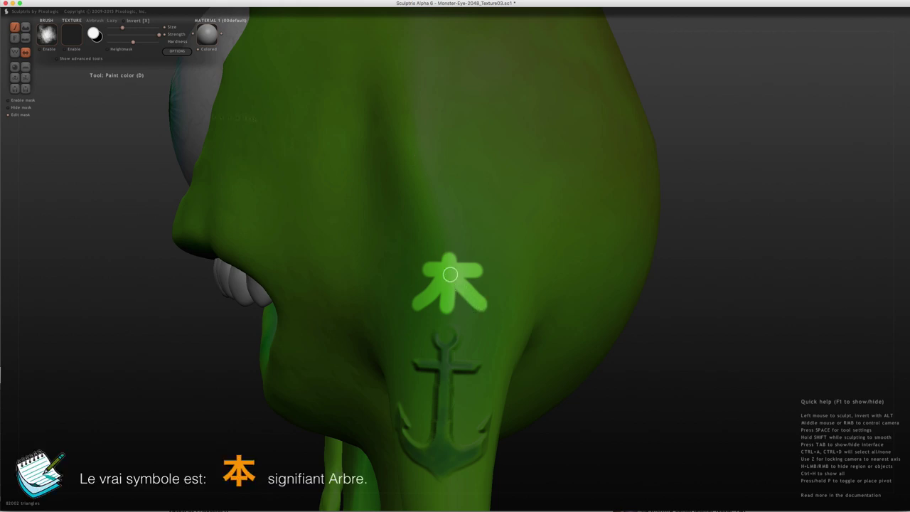
left_click(9, 115)
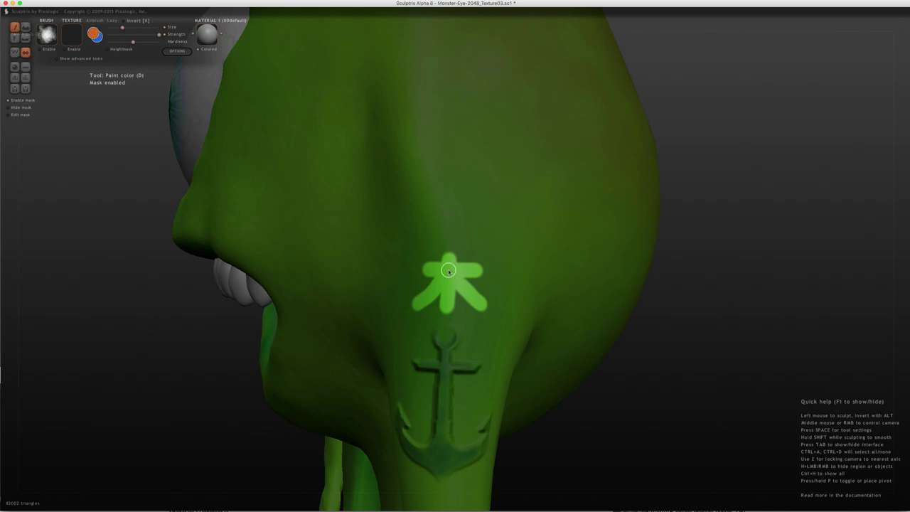
Paint the masked stick figure above the anchor solid orange, then enable the brush alpha
key("space")
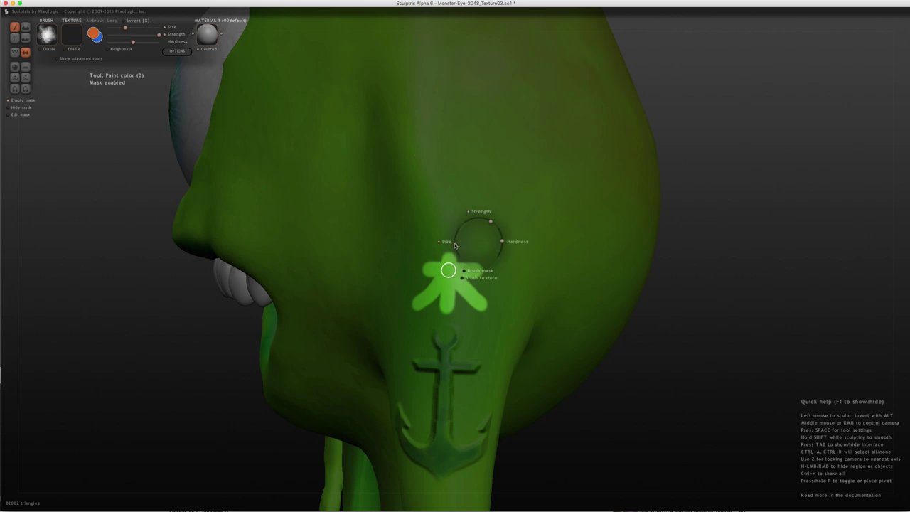
key("space")
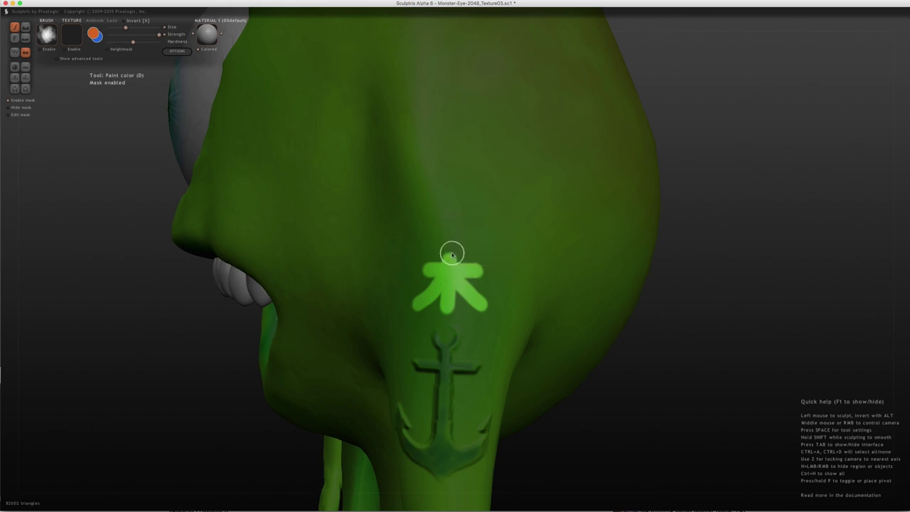
mouse_move(452, 254)
left_mouse_down()
mouse_move(444, 310)
mouse_move(433, 261)
mouse_move(420, 258)
mouse_move(481, 272)
mouse_move(471, 301)
mouse_move(480, 307)
left_mouse_up()
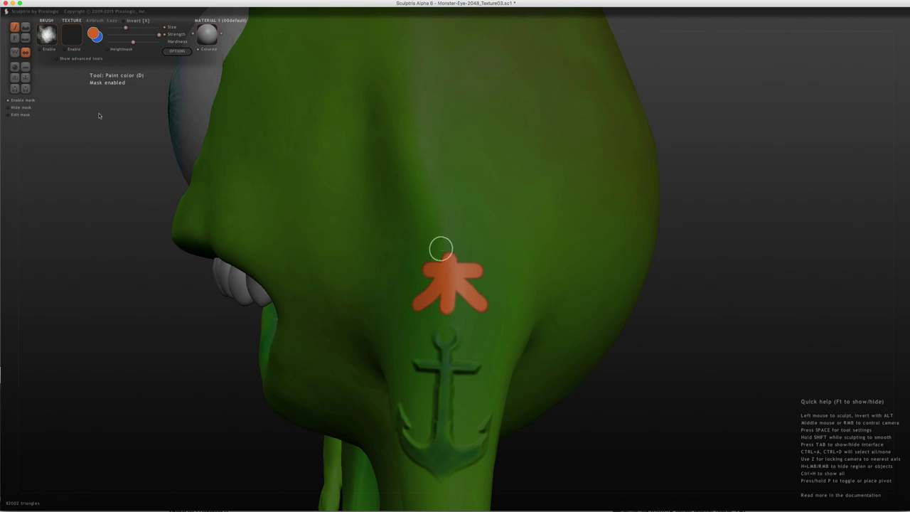
left_click(40, 49)
Lower the paint brush strength, leaving the brush alpha and paint options unchanged
left_click(46, 35)
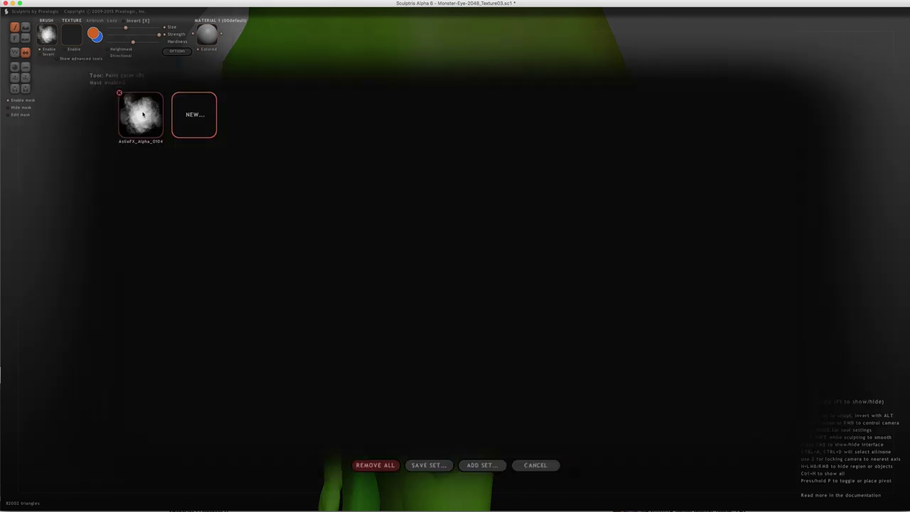
left_click(126, 53)
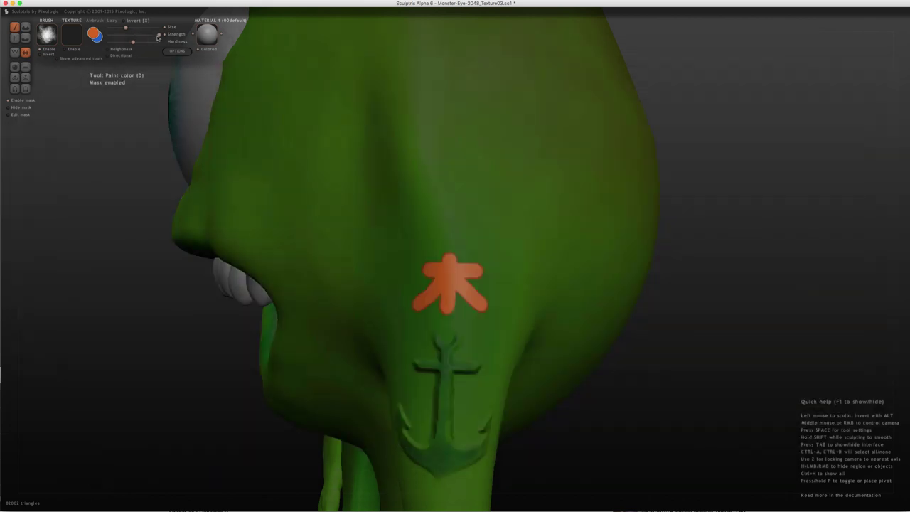
left_click_drag(158, 35, 146, 36)
left_click(176, 51)
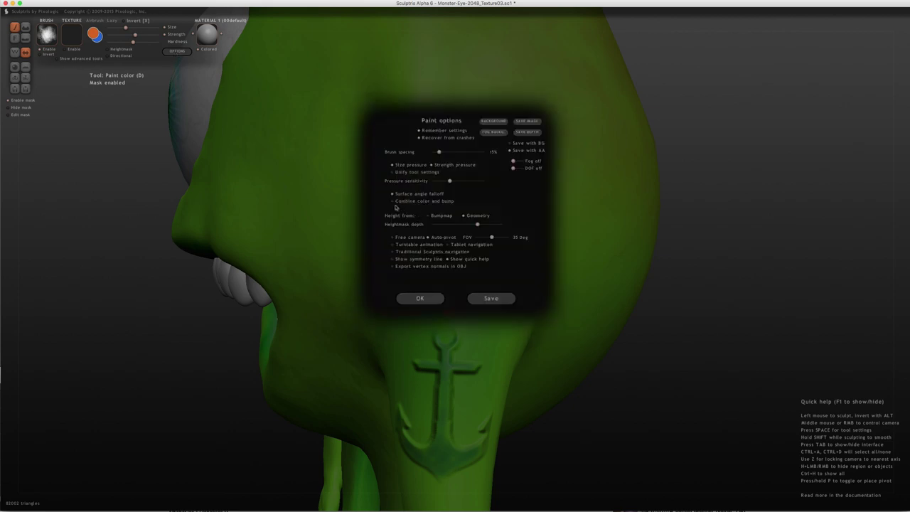
left_click(420, 298)
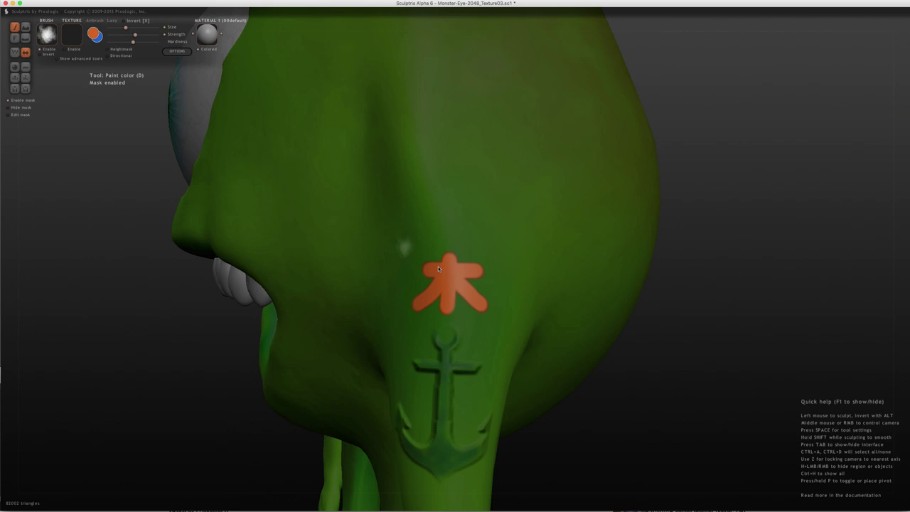
Select the Paint bump tool and enlarge the brush size considerably
key("space")
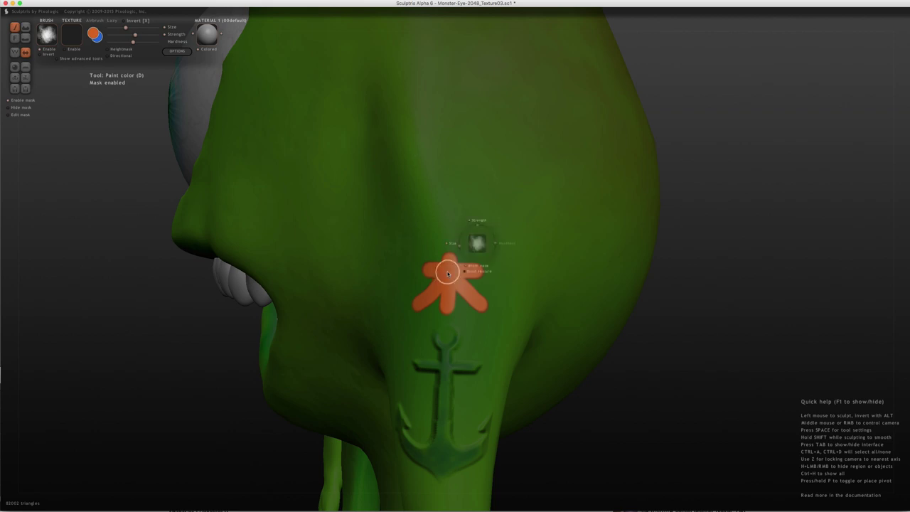
left_click_drag(455, 244, 454, 229)
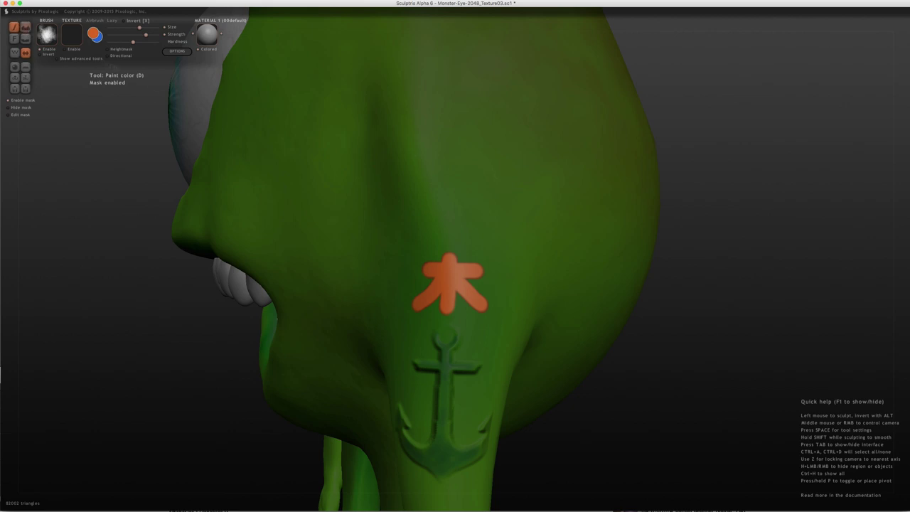
left_click(26, 26)
left_click_drag(434, 281, 450, 290)
key("space")
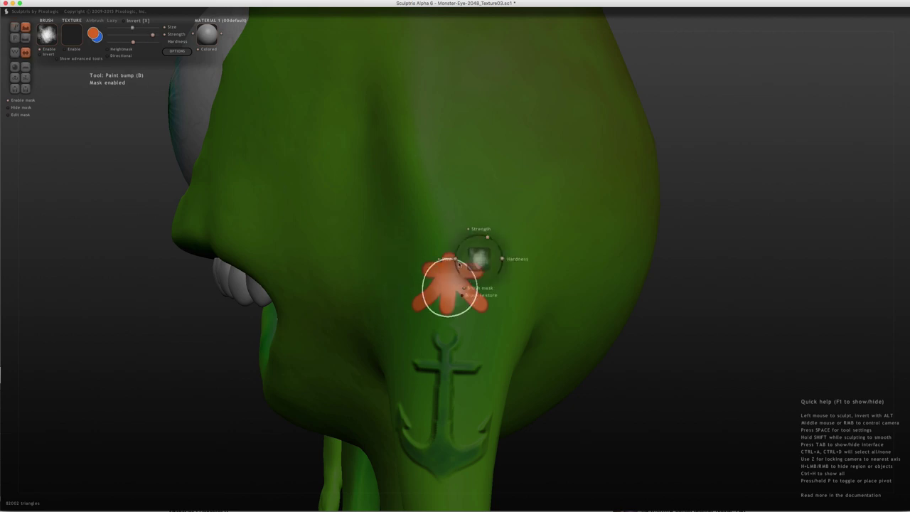
left_click_drag(456, 255, 435, 256)
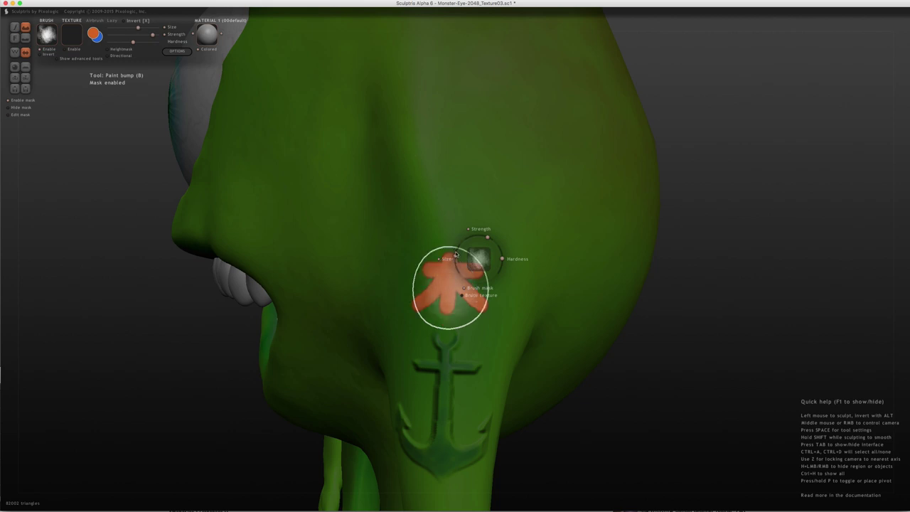
left_click(177, 51)
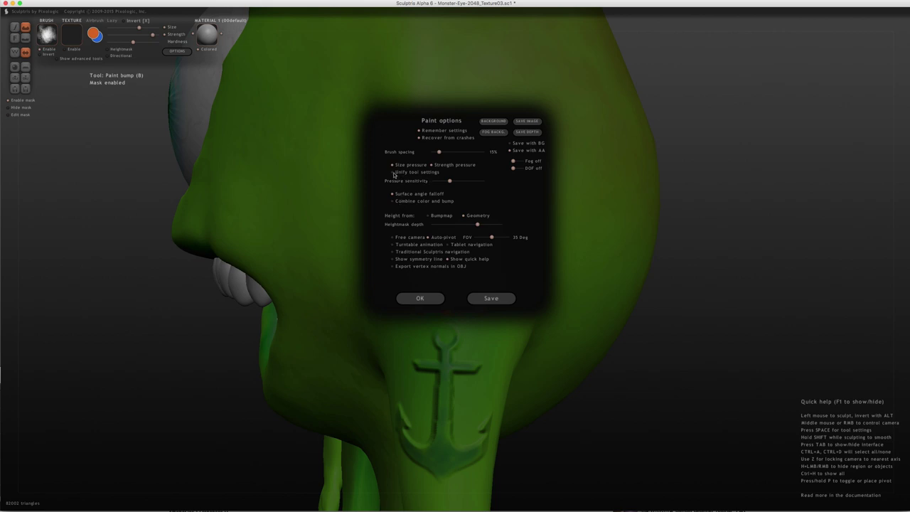
left_click(416, 298)
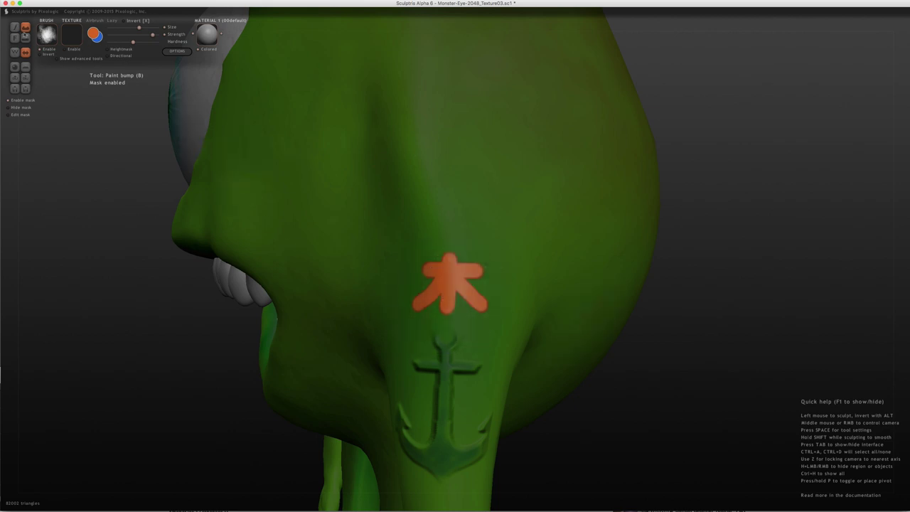
Return to Paint color and turn on Combine color and bump in the paint options
key("d")
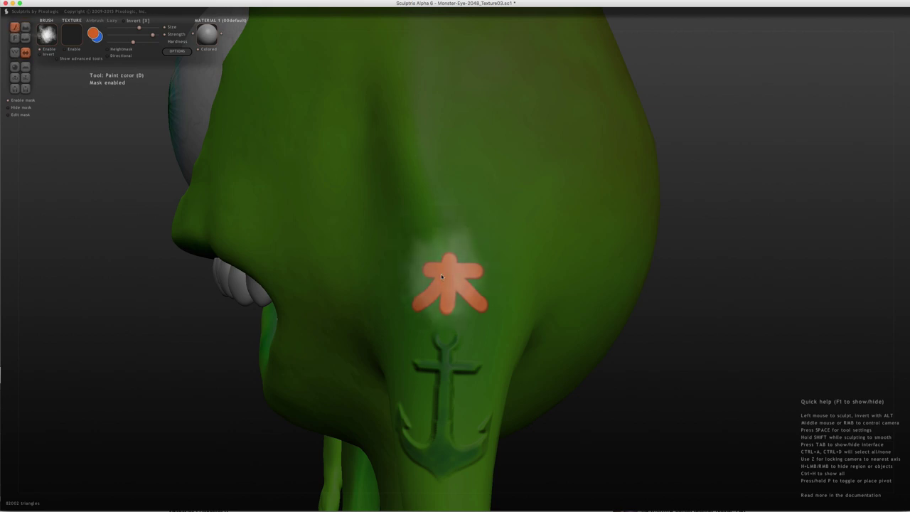
key("space")
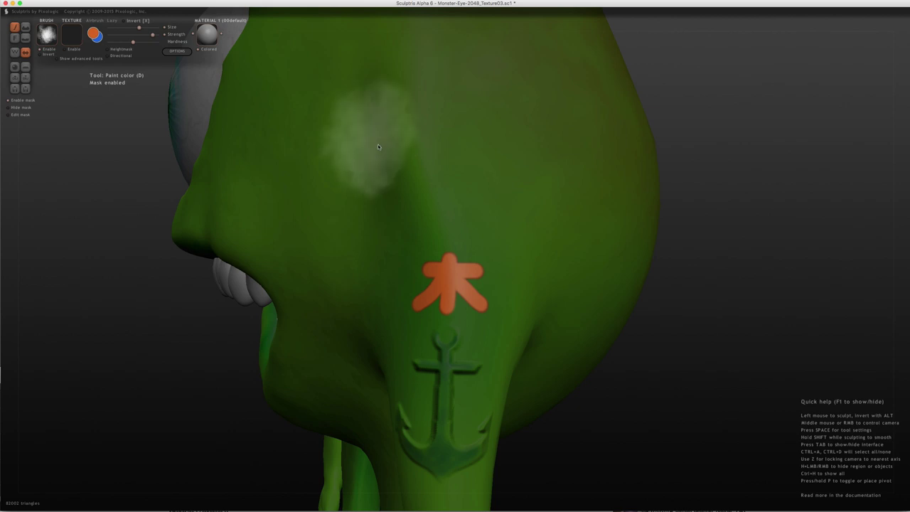
left_click(177, 51)
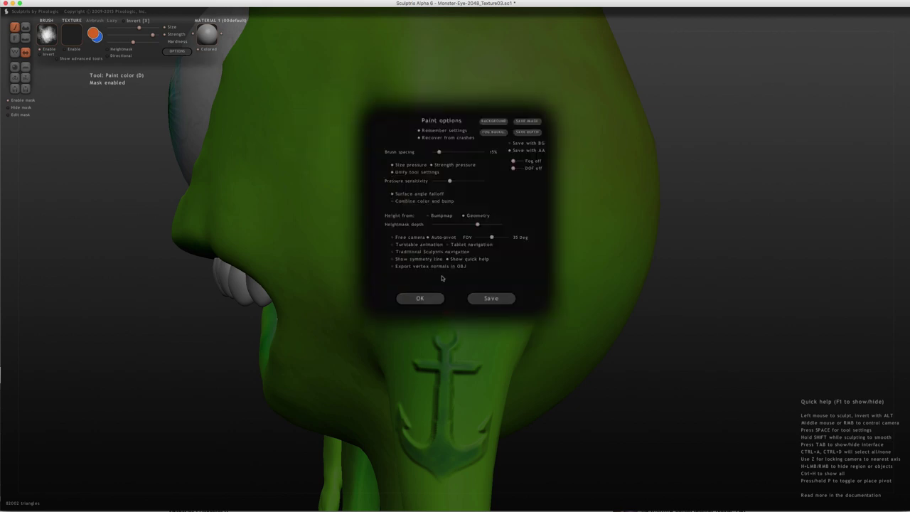
left_click(393, 201)
left_click(420, 299)
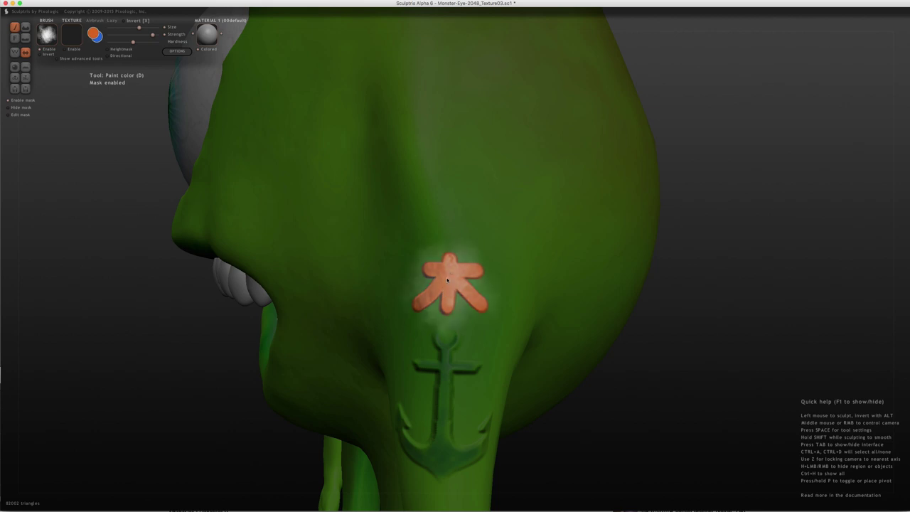
Bump-paint a rough raised texture over the orange figure, shrinking the brush for finer streaks
left_click(25, 28)
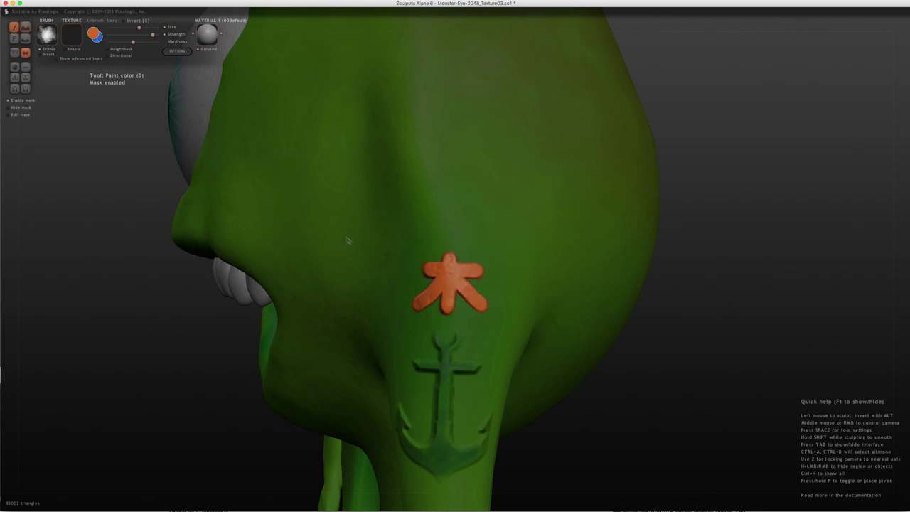
left_click_drag(348, 241, 457, 283)
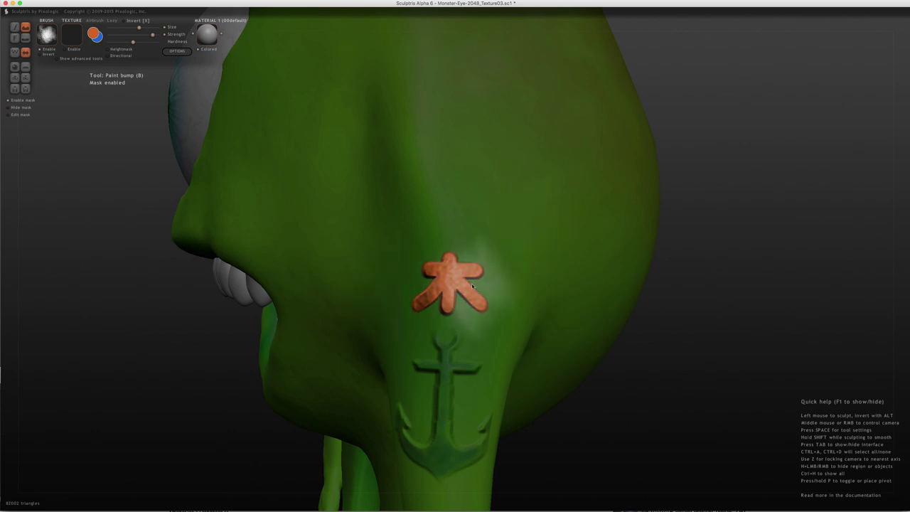
key("space")
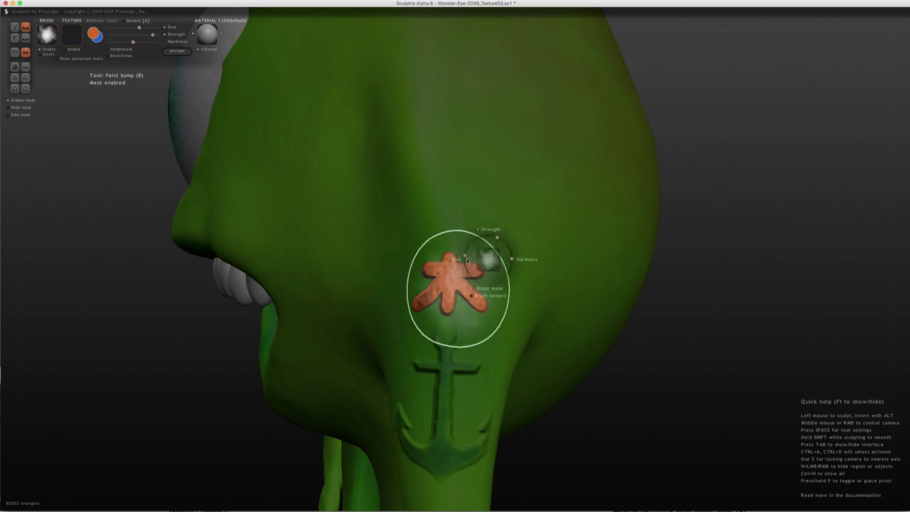
left_click_drag(467, 268, 452, 277)
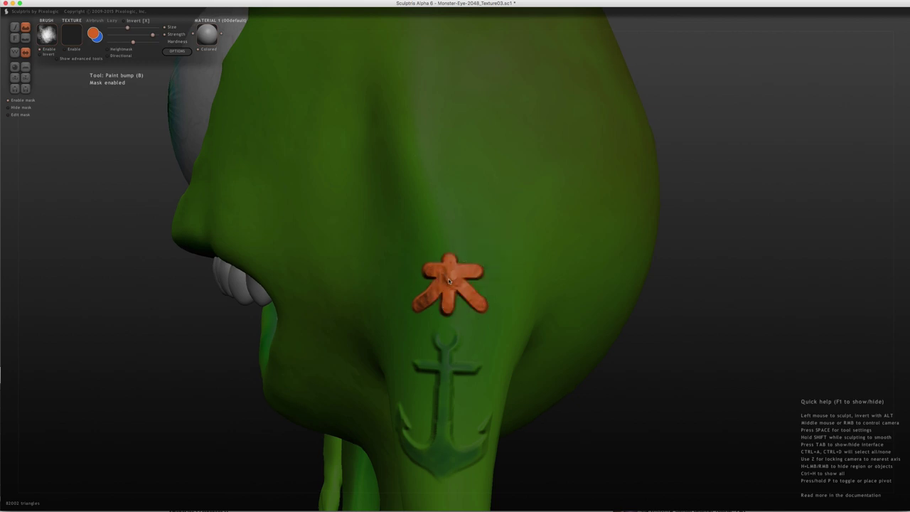
mouse_move(453, 277)
left_mouse_down()
mouse_move(426, 301)
mouse_move(459, 278)
left_mouse_up()
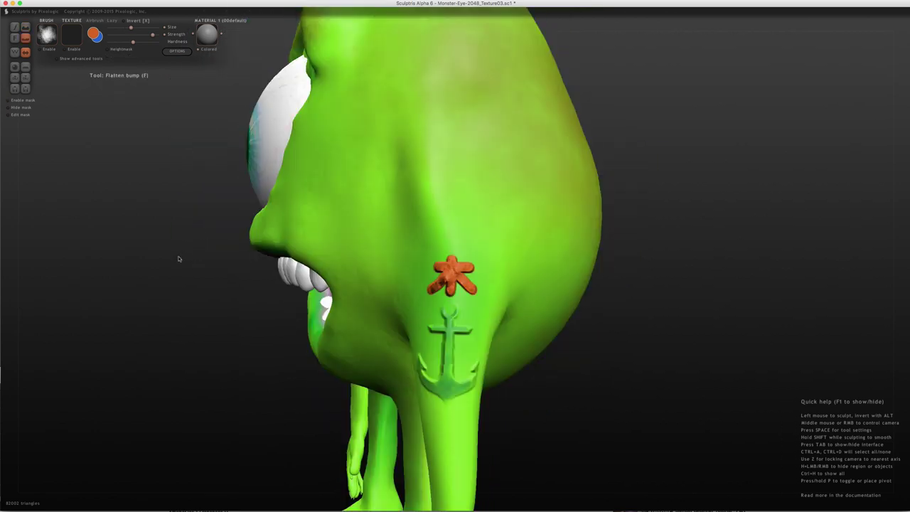
Orbit and zoom around the monster to inspect both arm tattoos, then snap to the Front view
middle_click_drag(179, 258, 325, 262)
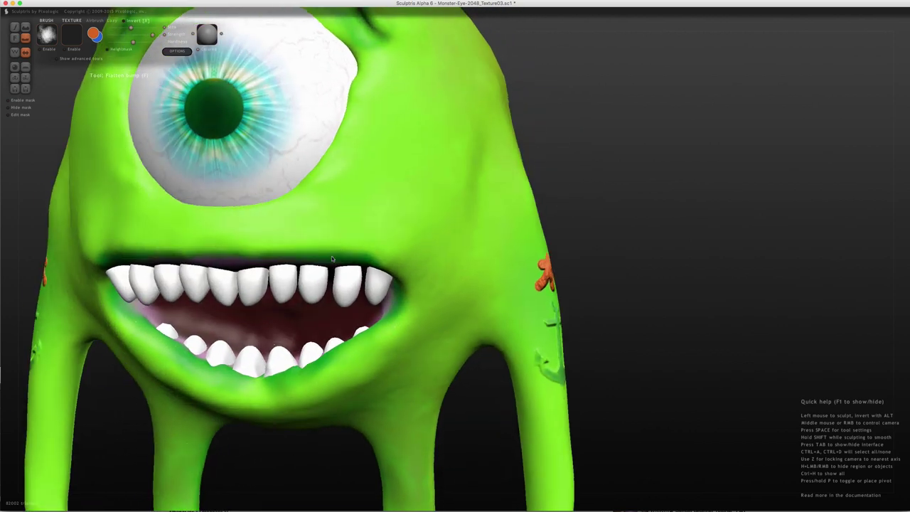
scroll(325, 262, "down", 5)
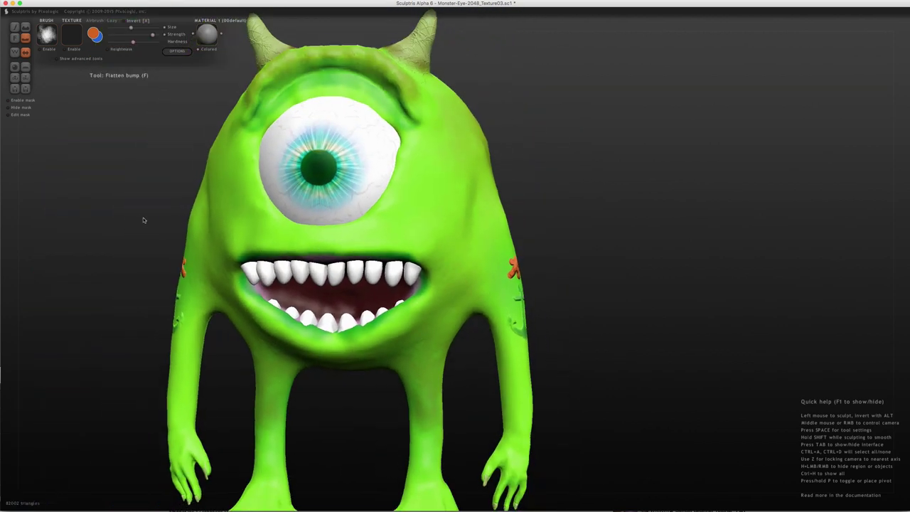
mouse_move(143, 220)
middle_mouse_down()
mouse_move(211, 230)
mouse_move(29, 231)
middle_mouse_up()
scroll(584, 219, "up", 3)
mouse_move(584, 220)
middle_mouse_down()
mouse_move(547, 215)
mouse_move(589, 224)
mouse_move(633, 215)
middle_mouse_up()
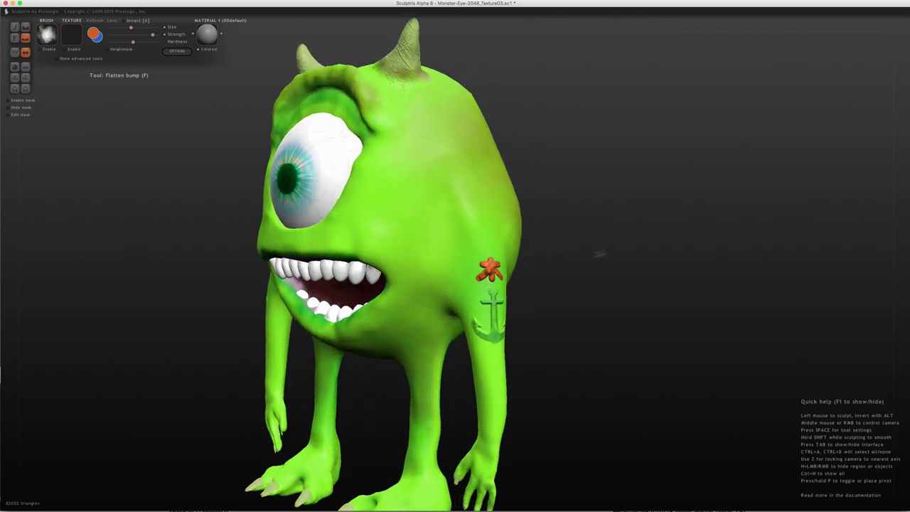
mouse_move(584, 256)
middle_mouse_down()
mouse_move(564, 277)
mouse_move(581, 256)
mouse_move(581, 278)
mouse_move(601, 282)
middle_mouse_up()
key("z")
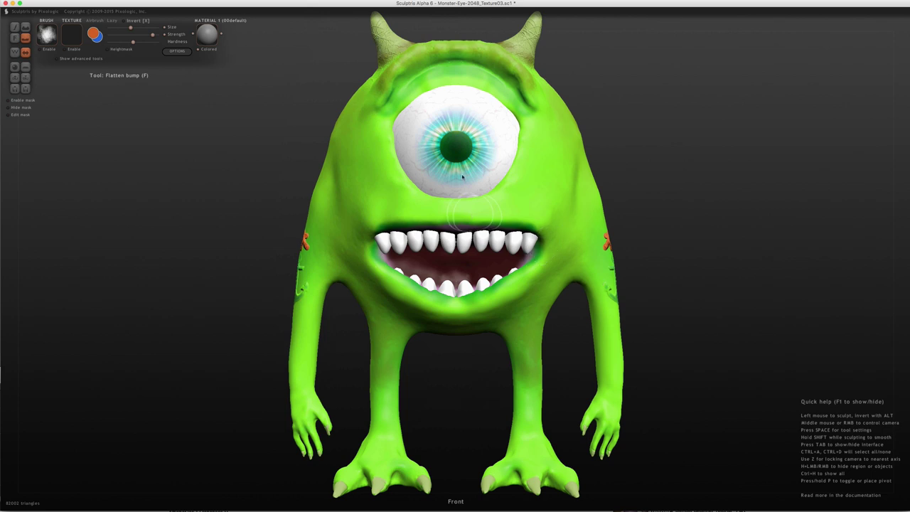